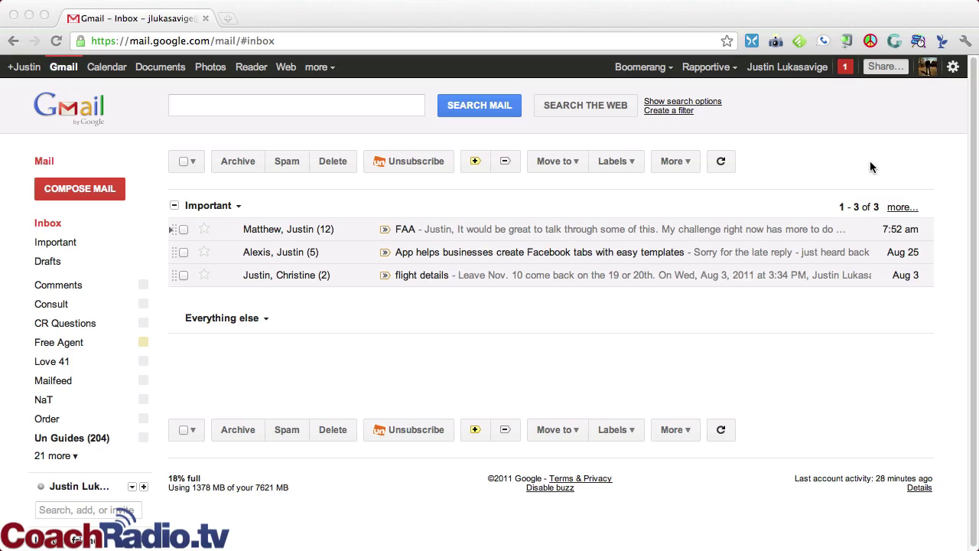
Step: Start a new email addressed to the contact, accepting the suggested address
click(65, 193)
click(64, 193)
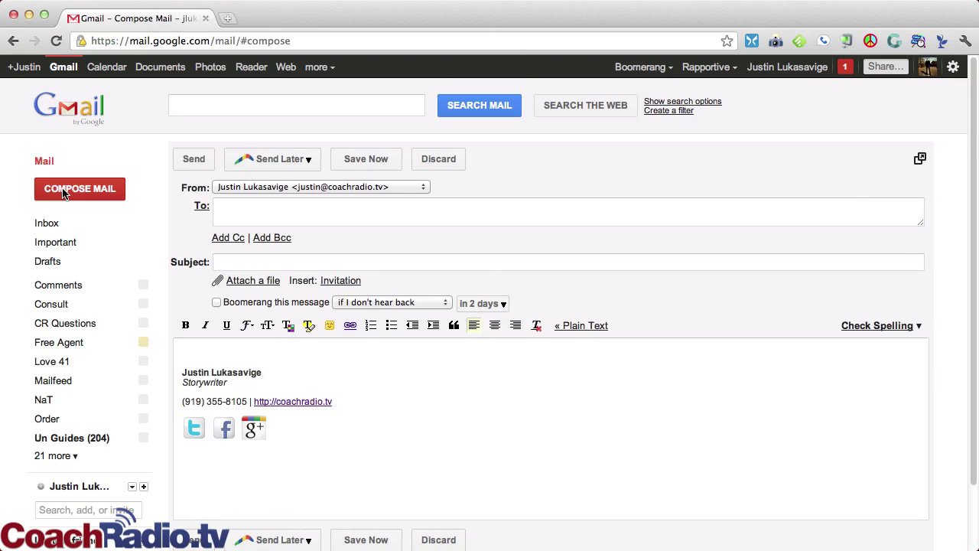
click(269, 210)
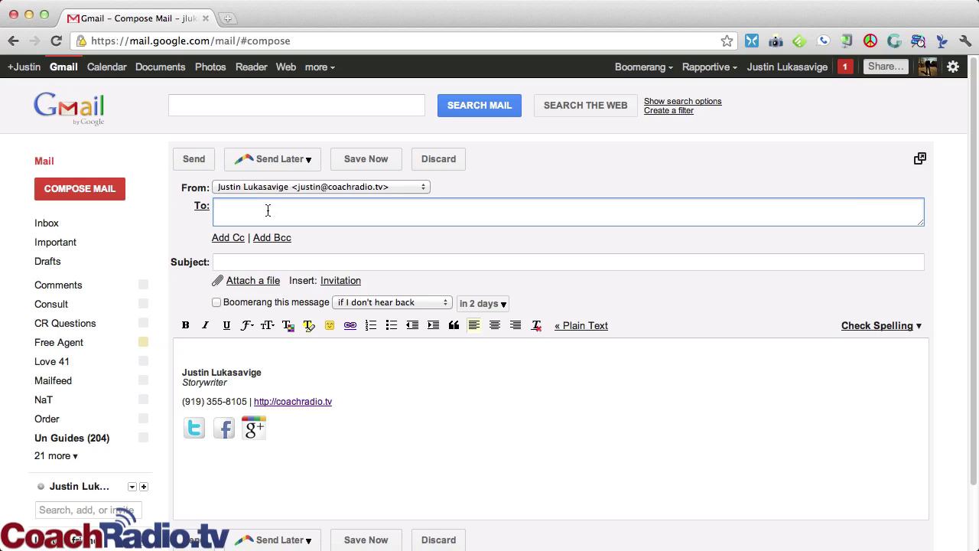
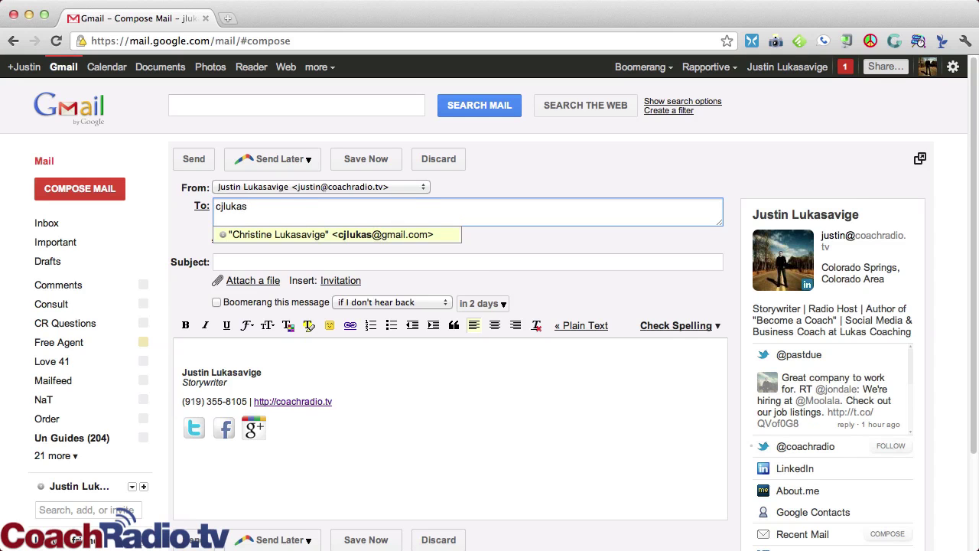
key(Return)
Step: Enter the subject 'Happy Birthday!' and the body 'I love you'
click(222, 262)
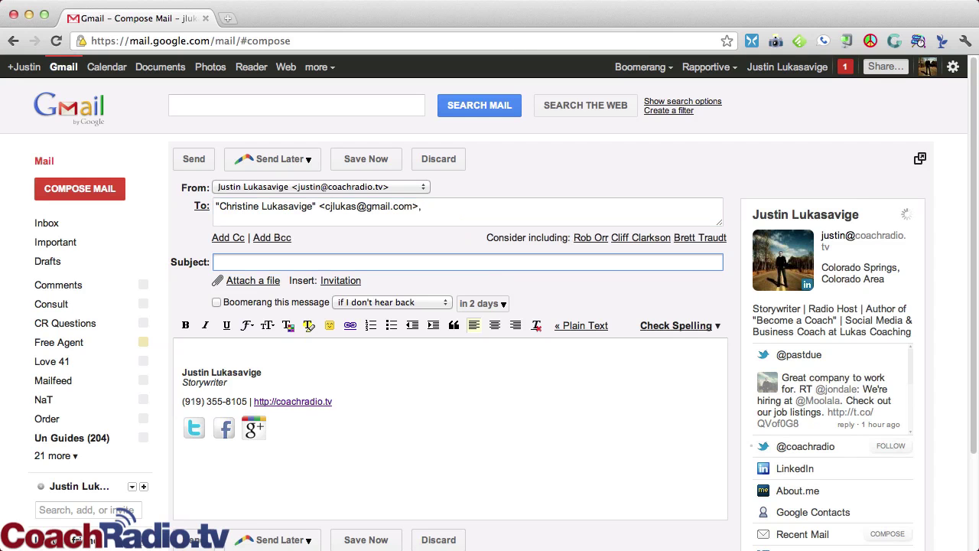
text(Hapy)
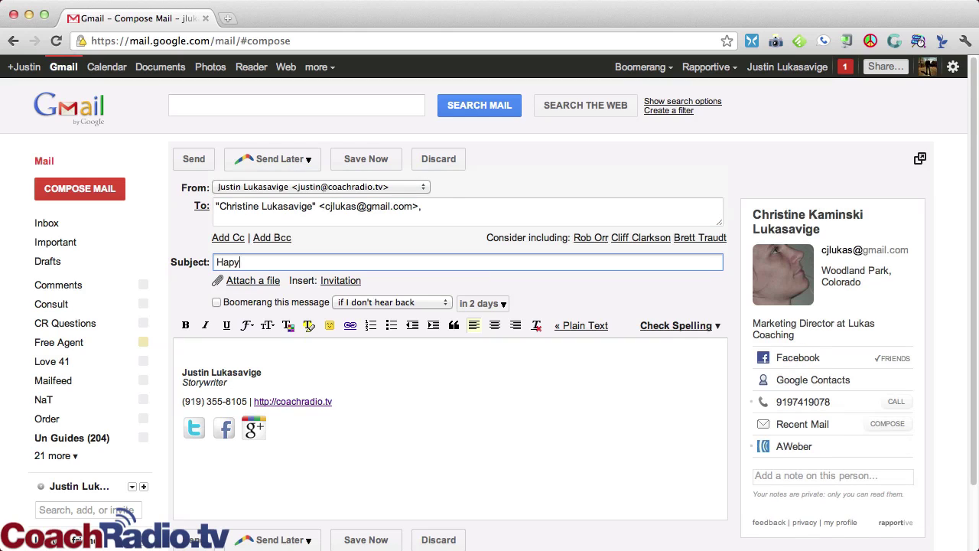
key(BackSpace)
text(py )
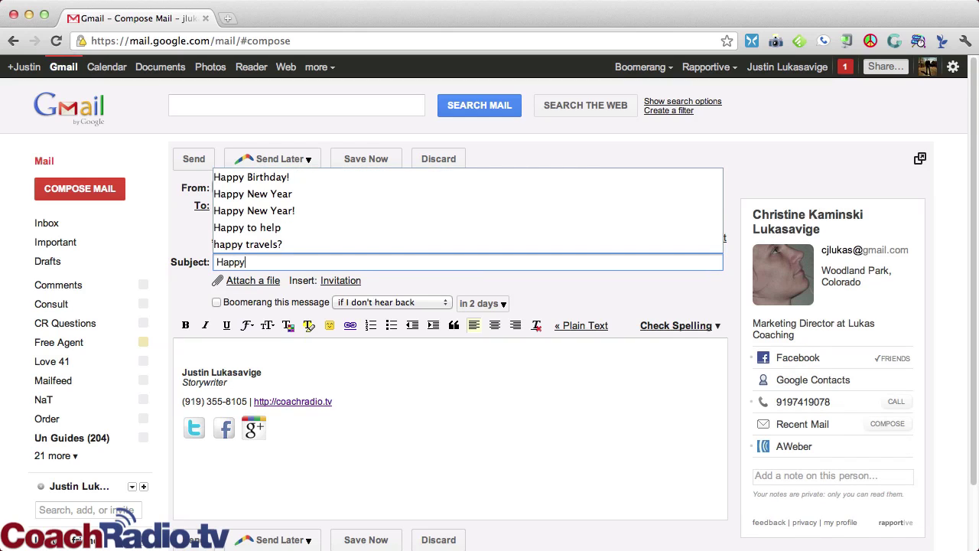
text(Birt)
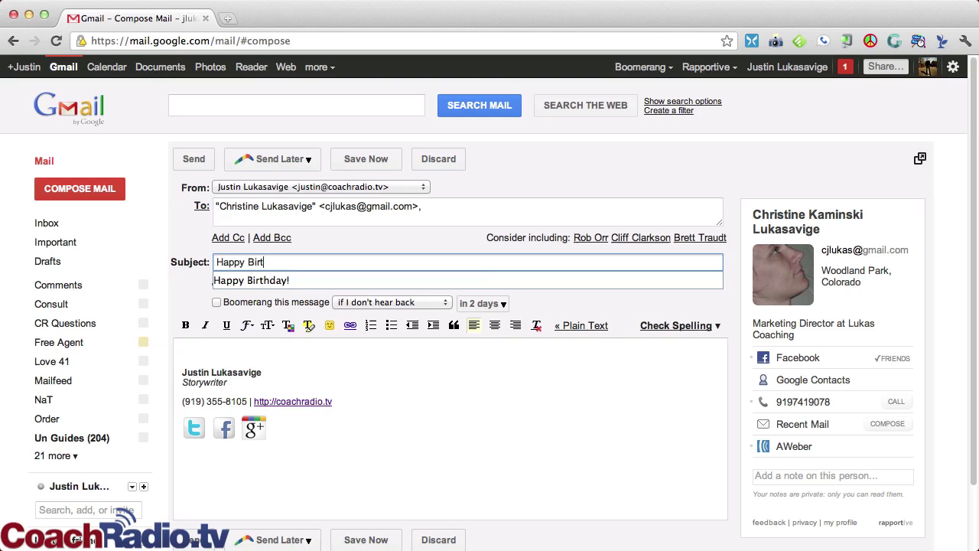
key(Tab)
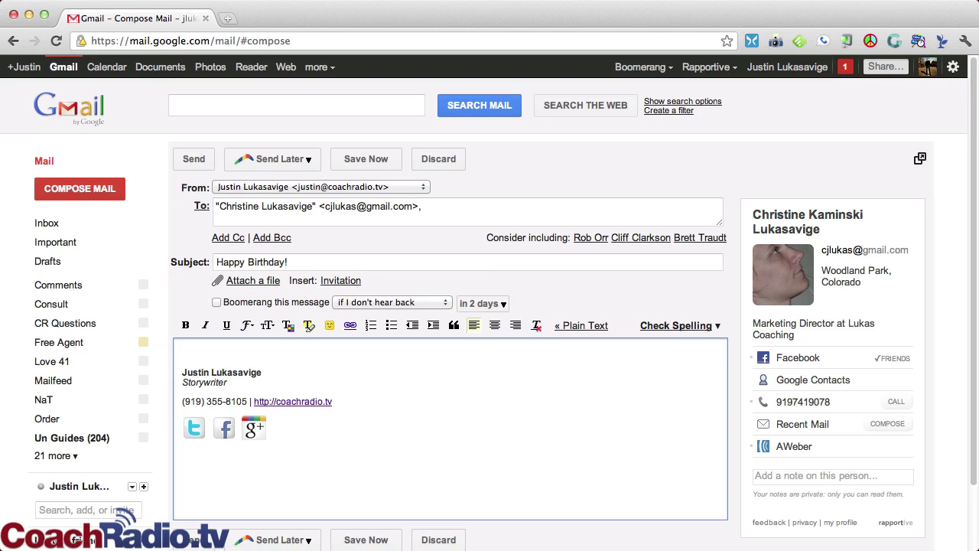
text(I love you!)
click(261, 161)
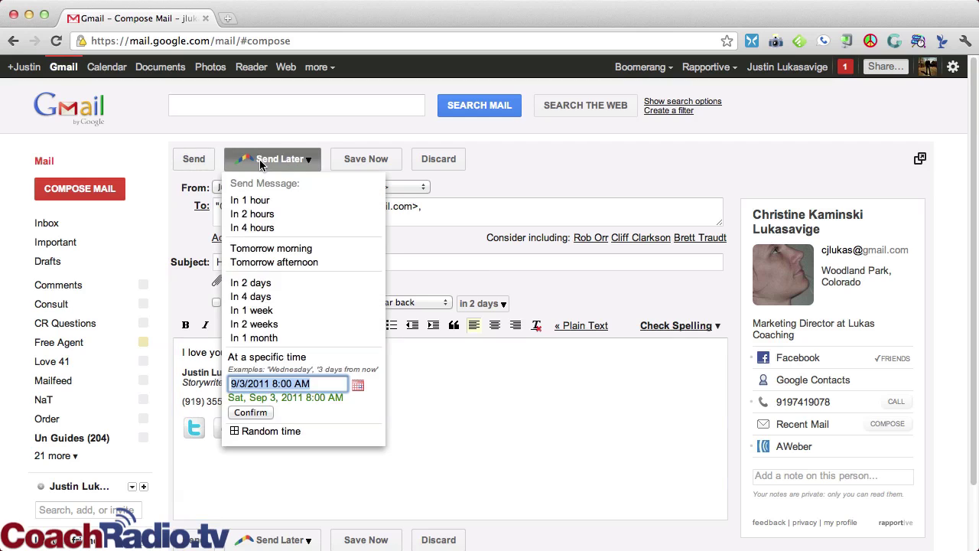
click(265, 164)
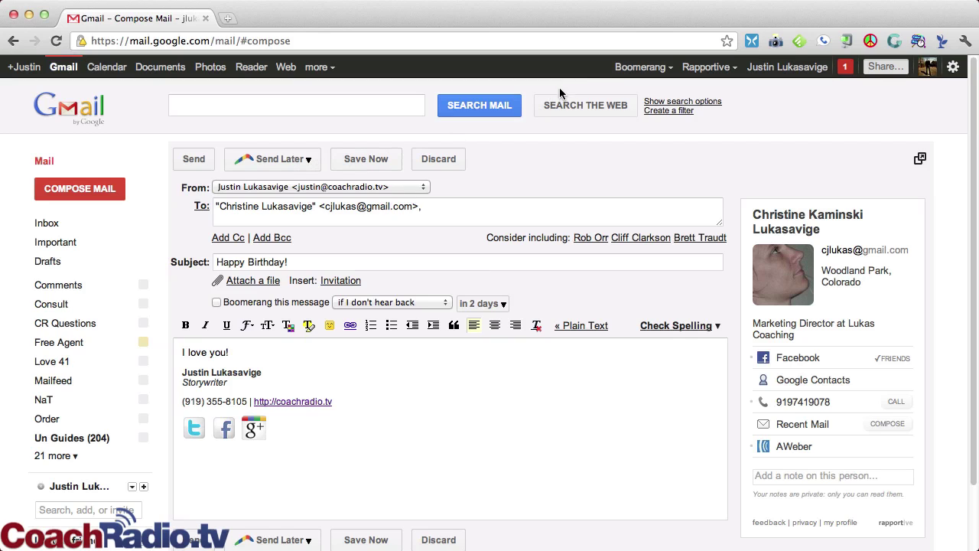
click(643, 69)
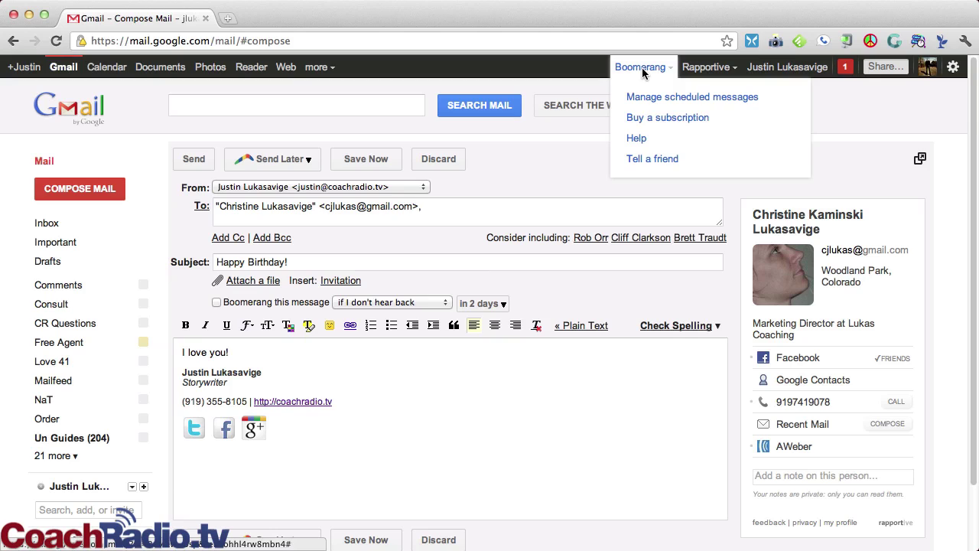
click(486, 158)
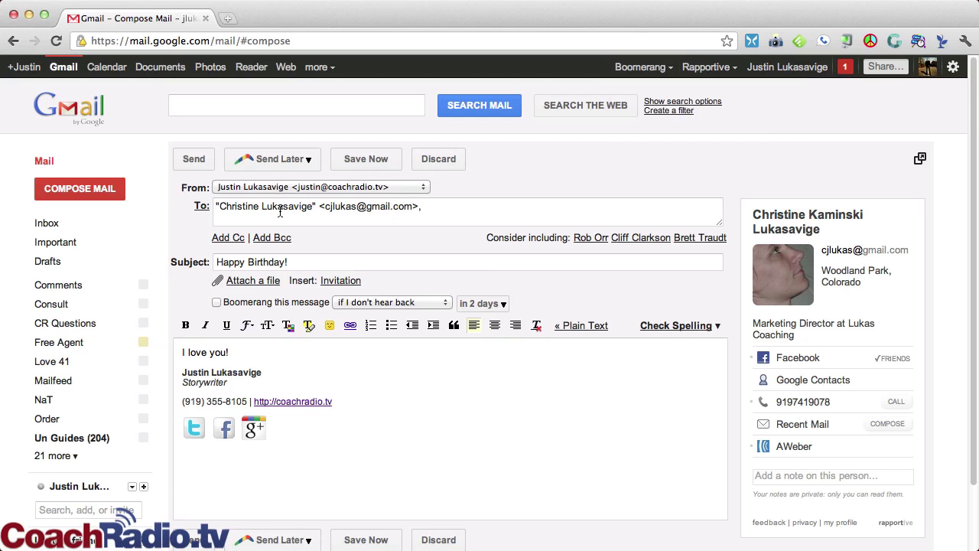
Step: Schedule the birthday message with Send Later for December 14, 2011 at 6:30
click(283, 160)
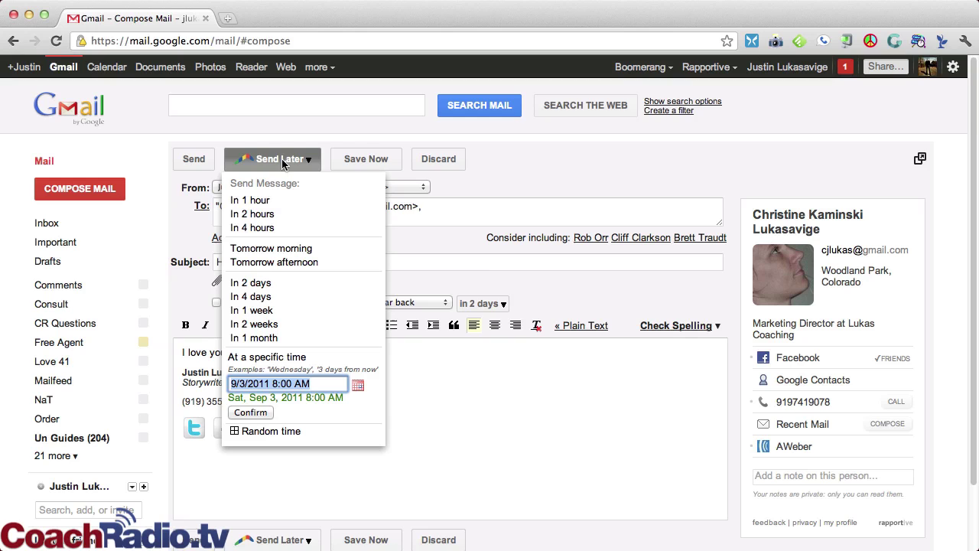
click(358, 386)
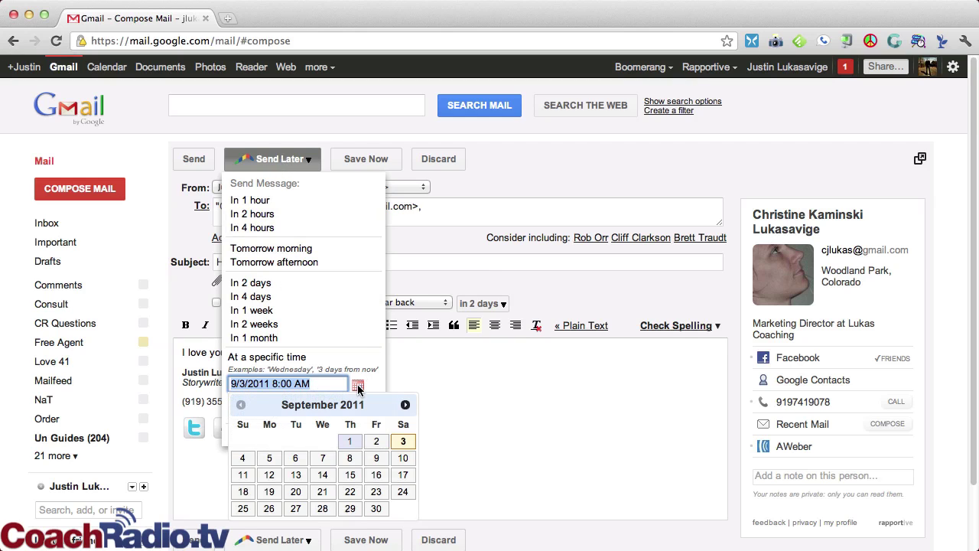
click(405, 405)
click(405, 406)
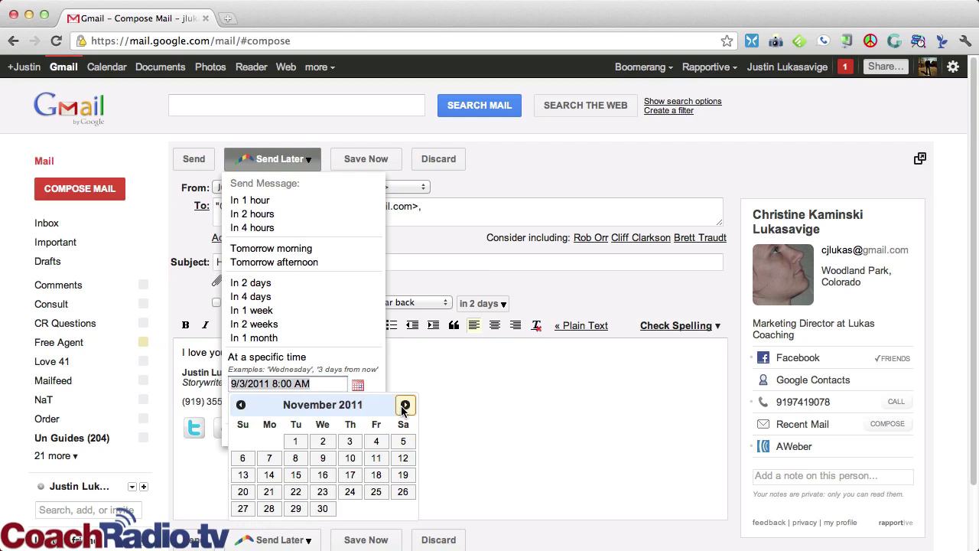
click(405, 406)
click(325, 476)
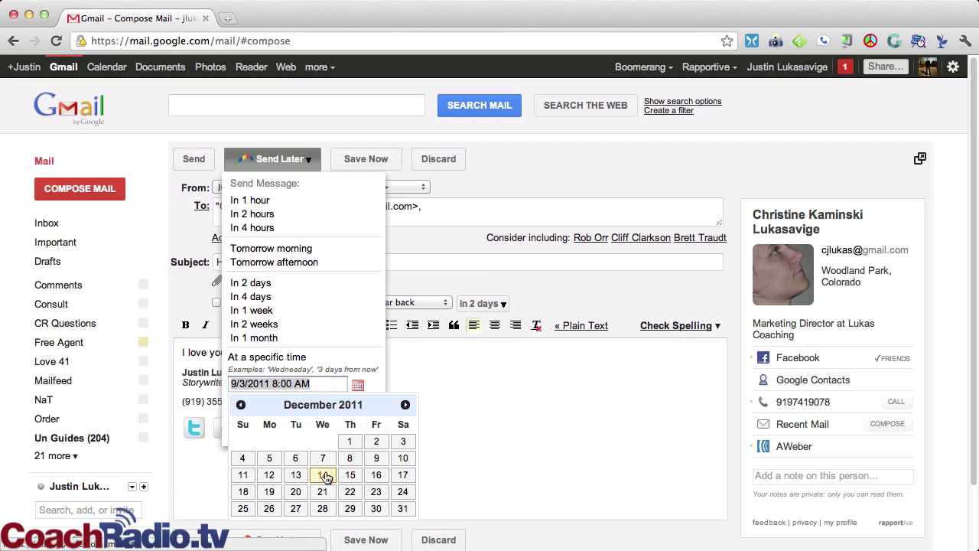
click(304, 384)
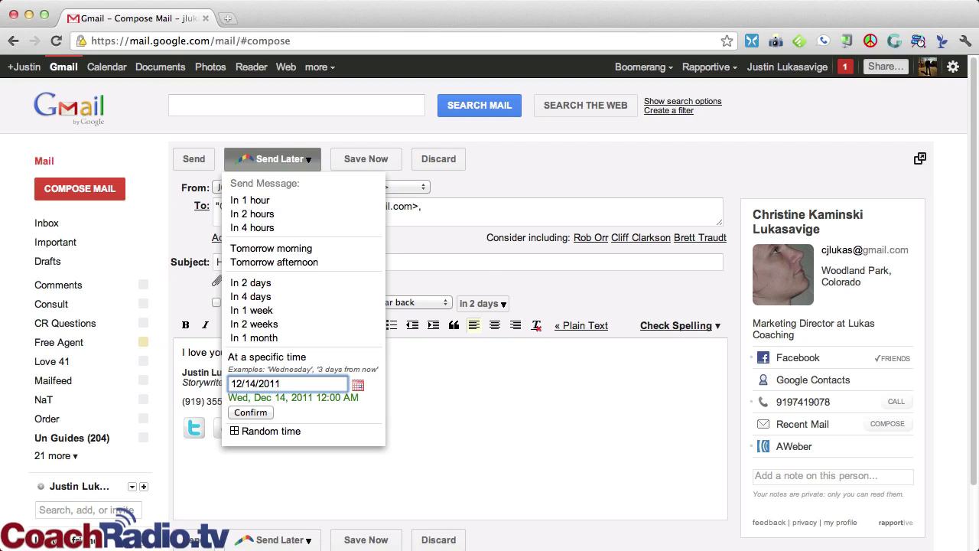
text(6:30)
click(263, 412)
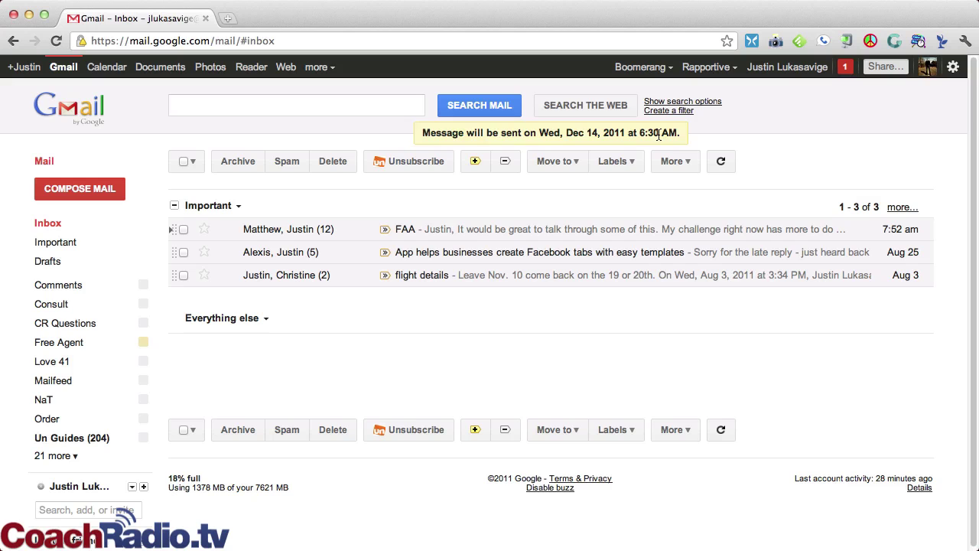
click(54, 458)
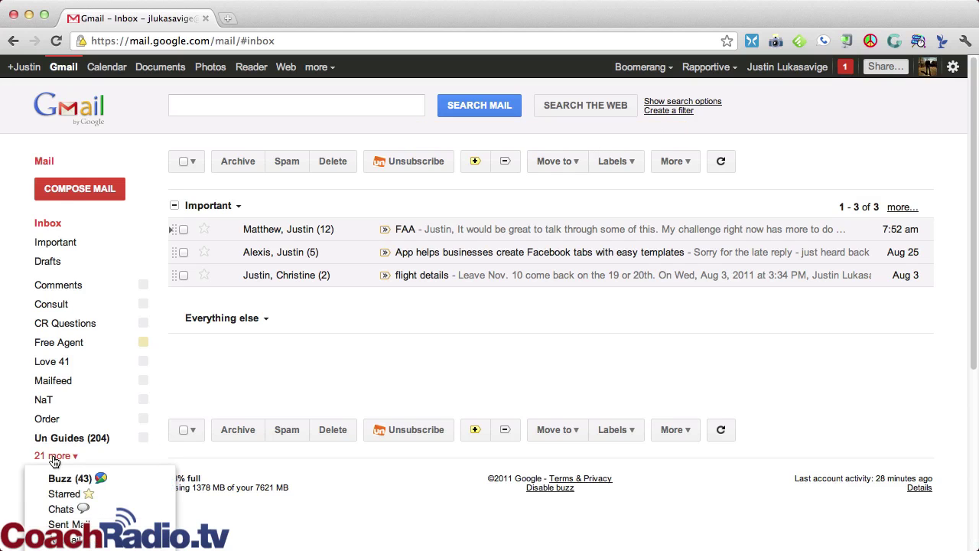
scroll(60, 489, down, 3)
scroll(61, 499, down, 3)
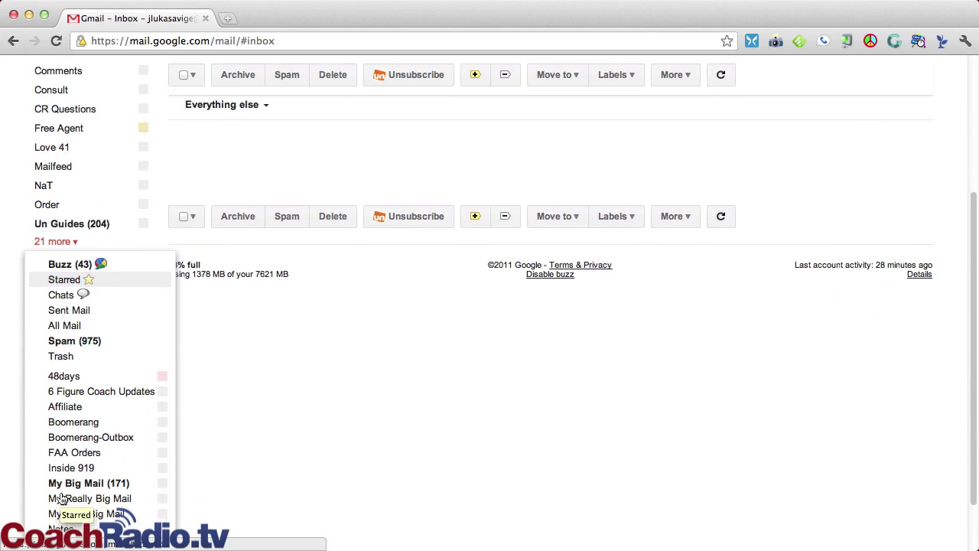
click(90, 430)
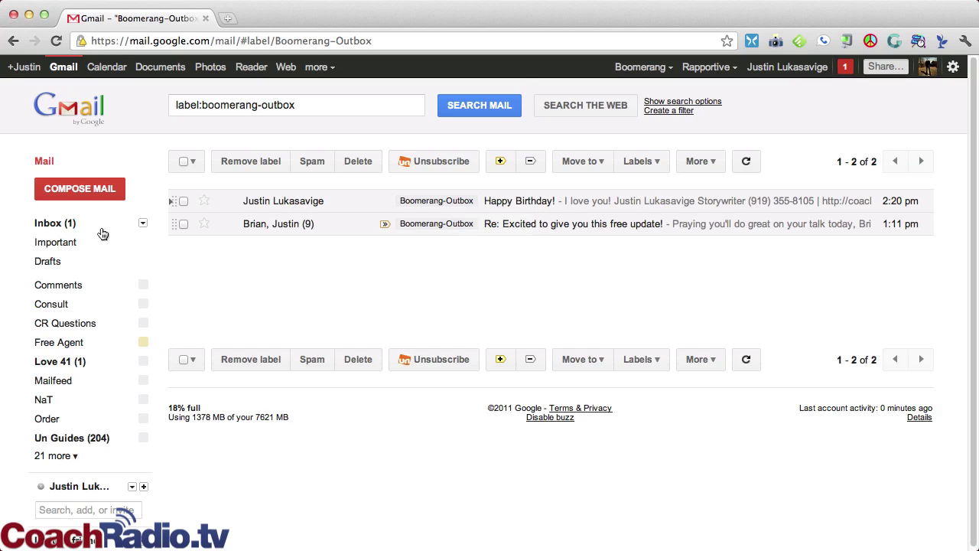
click(73, 222)
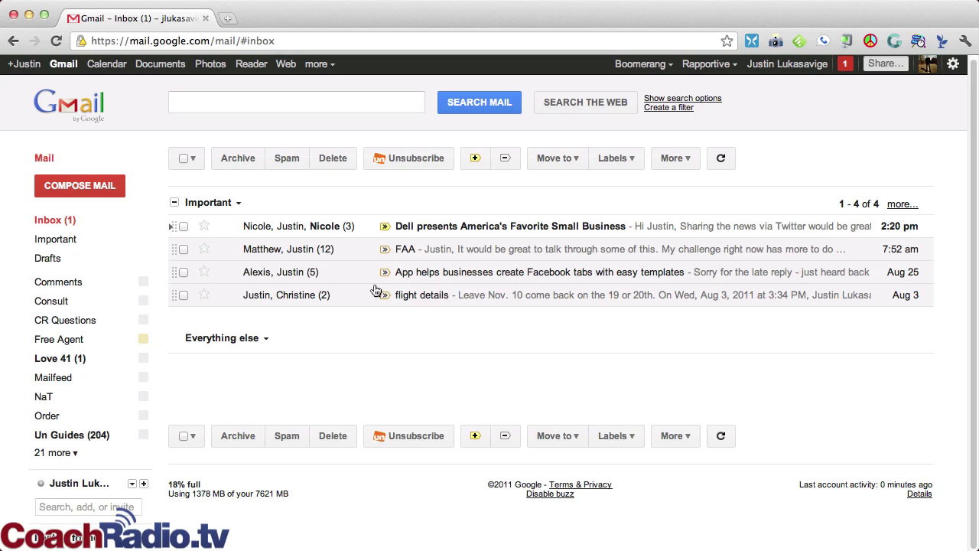
Step: Set flight details to return one day before the trip, then list the Boomerang label
click(442, 300)
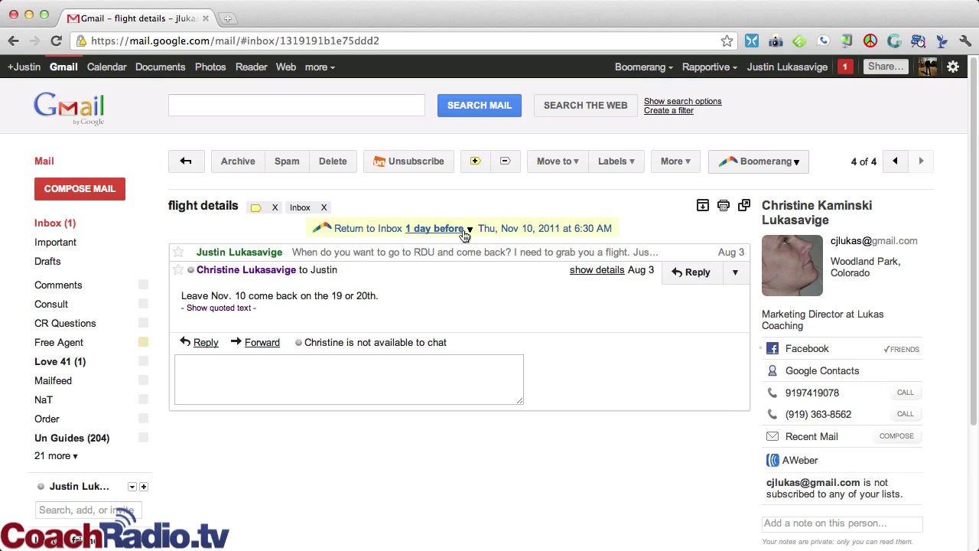
click(462, 230)
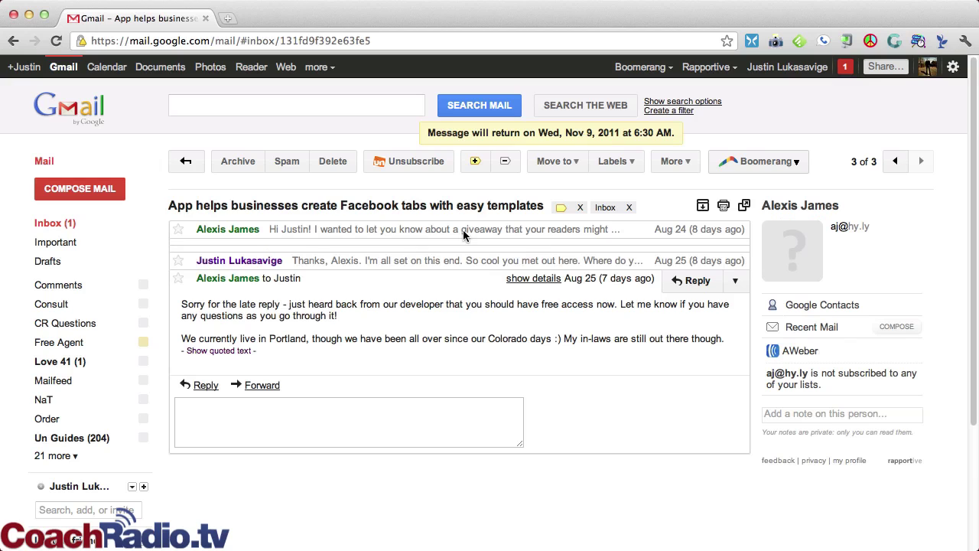
click(56, 458)
scroll(69, 466, down, 5)
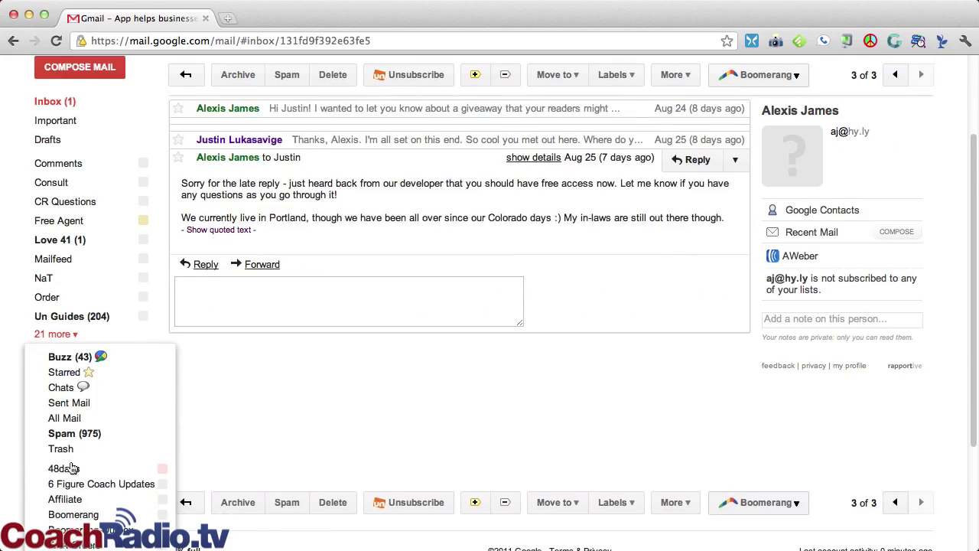
scroll(73, 469, down, 3)
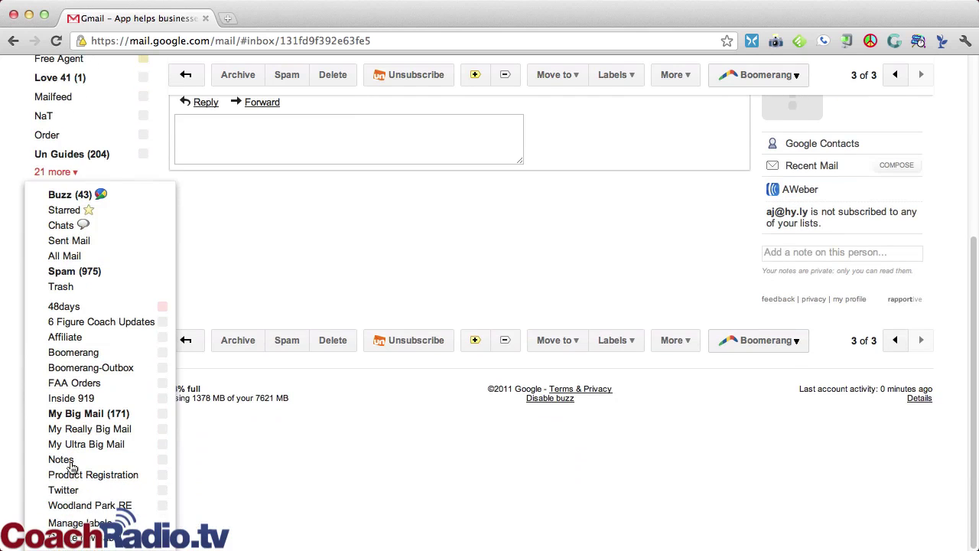
click(95, 352)
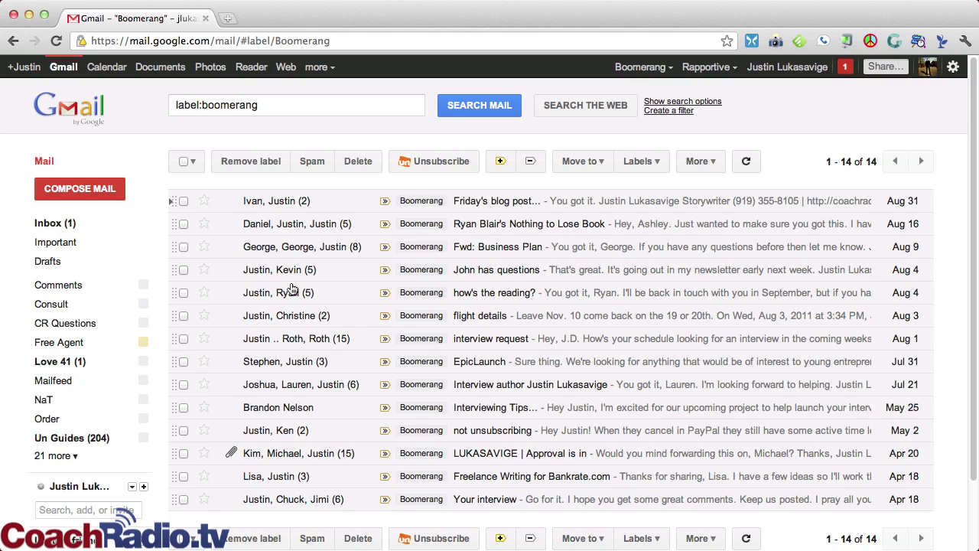
Step: Reopen the flight details conversation from the Boomerang label under '21 more'
click(295, 320)
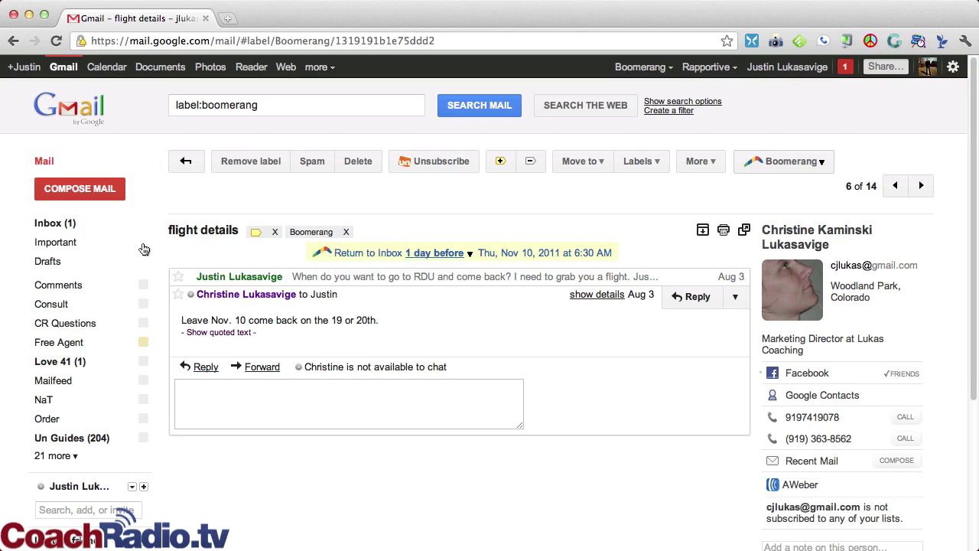
click(58, 223)
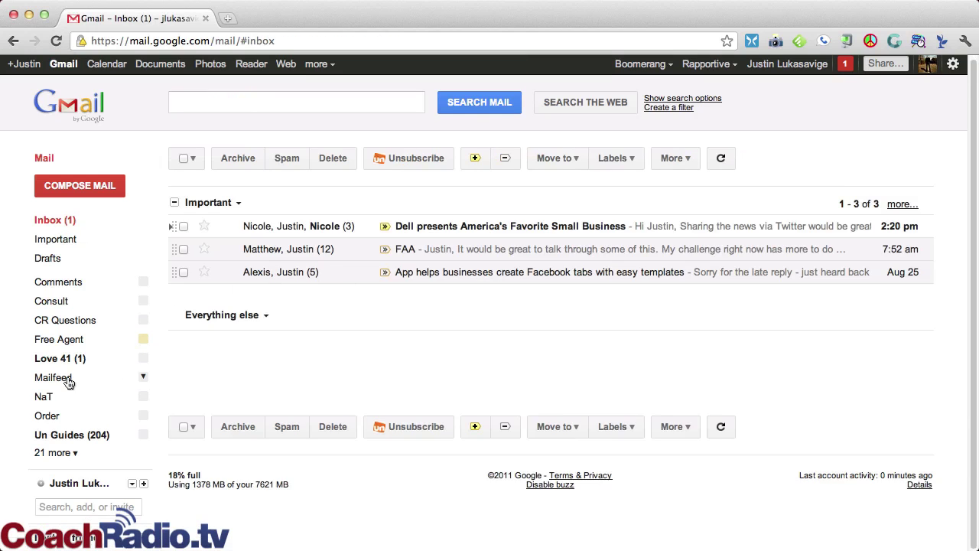
click(61, 453)
scroll(57, 474, down, 3)
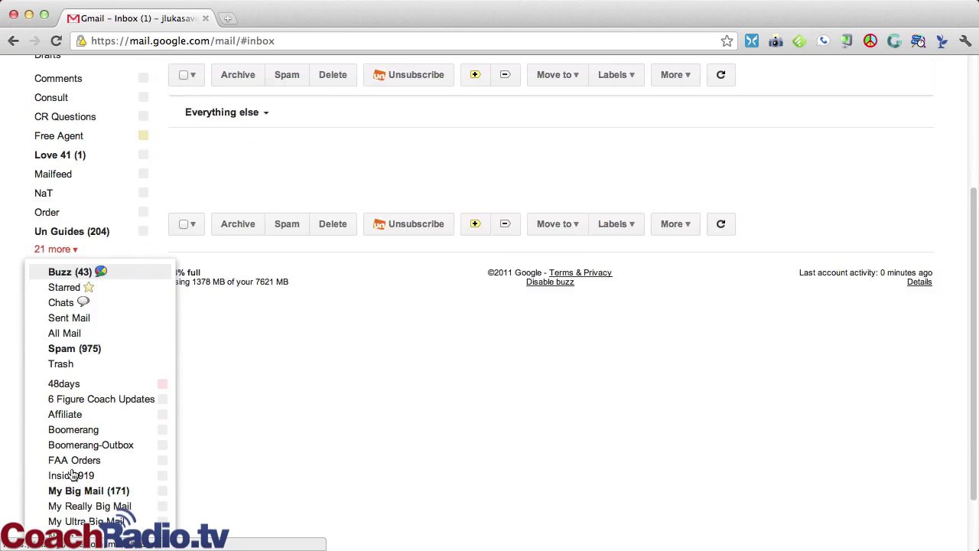
click(96, 396)
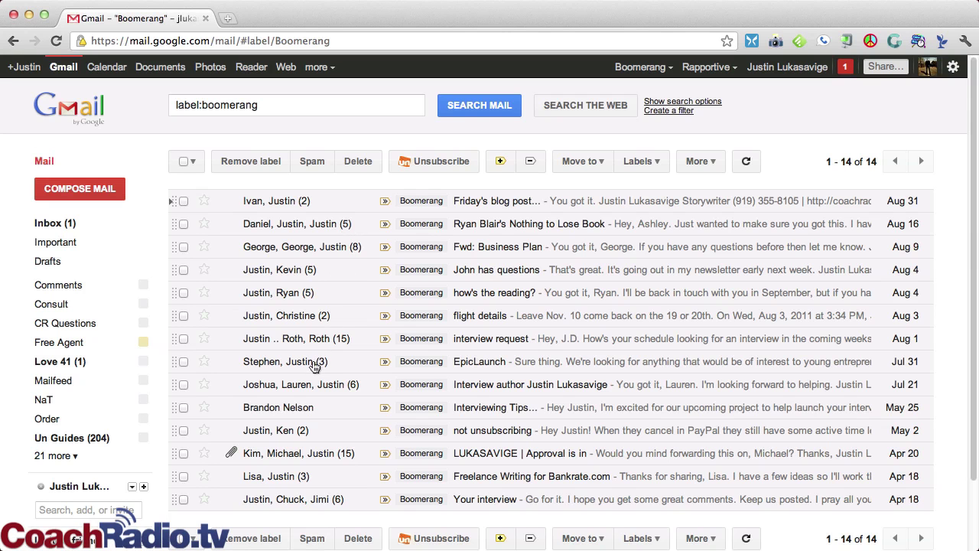
click(305, 316)
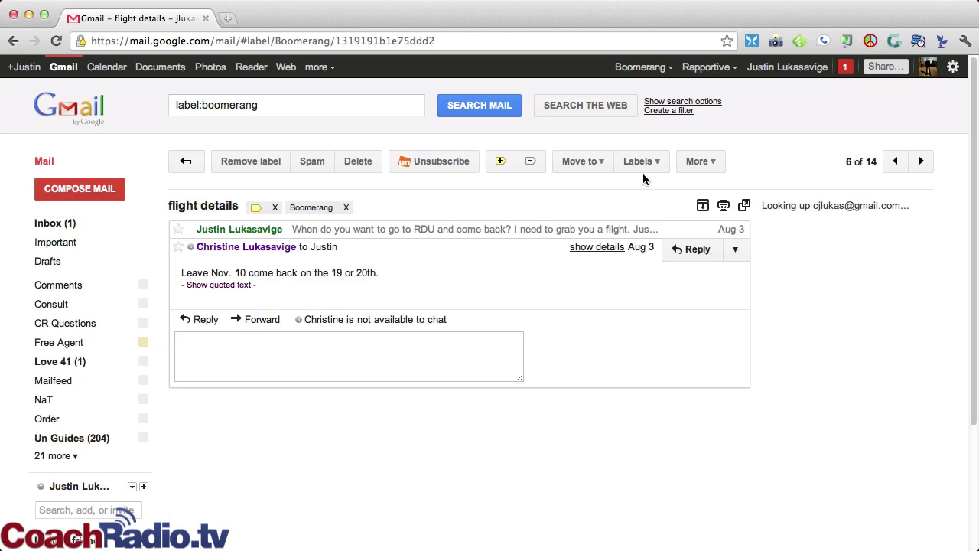
Step: Review the Boomerang reminder options, toggling 'Only if nobody responds' and expanding Random time
click(785, 170)
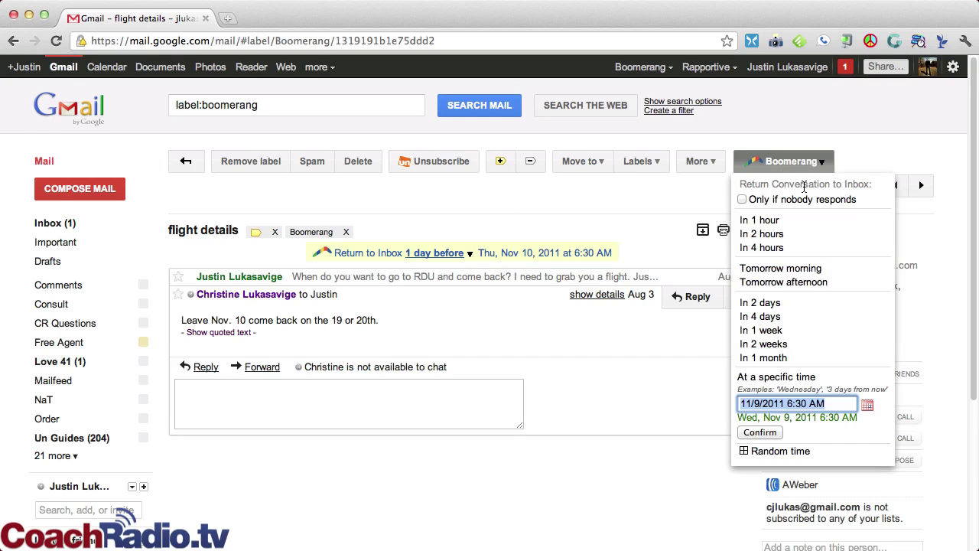
click(742, 200)
click(742, 201)
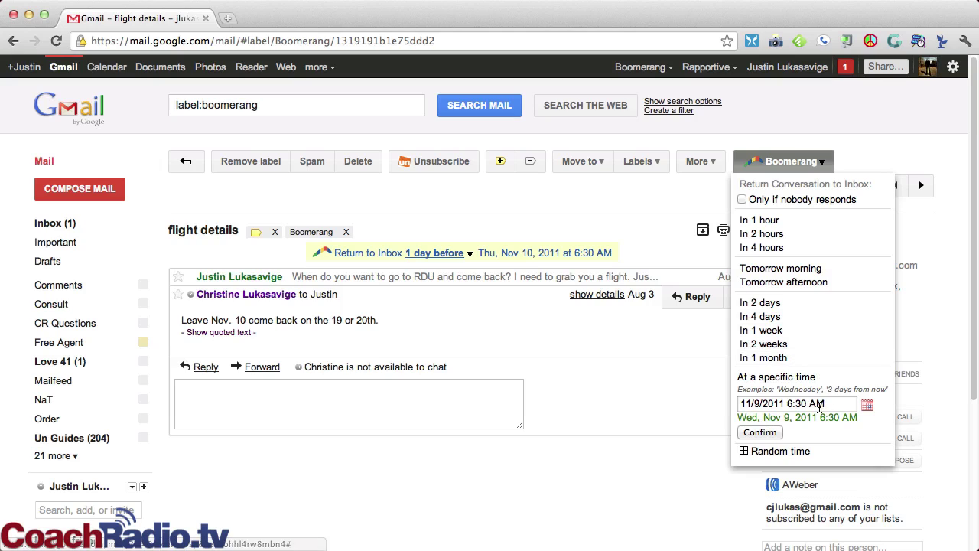
click(777, 452)
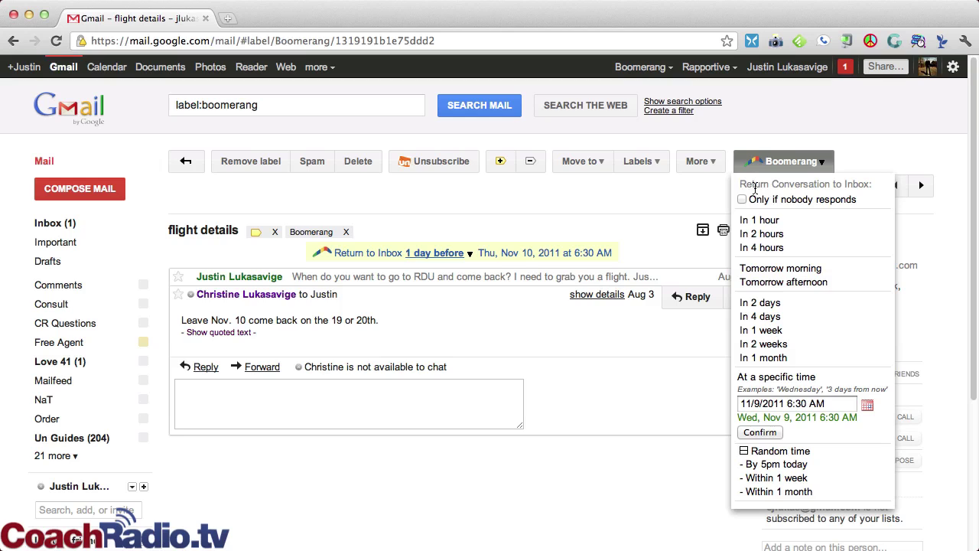
scroll(754, 186, down, 1)
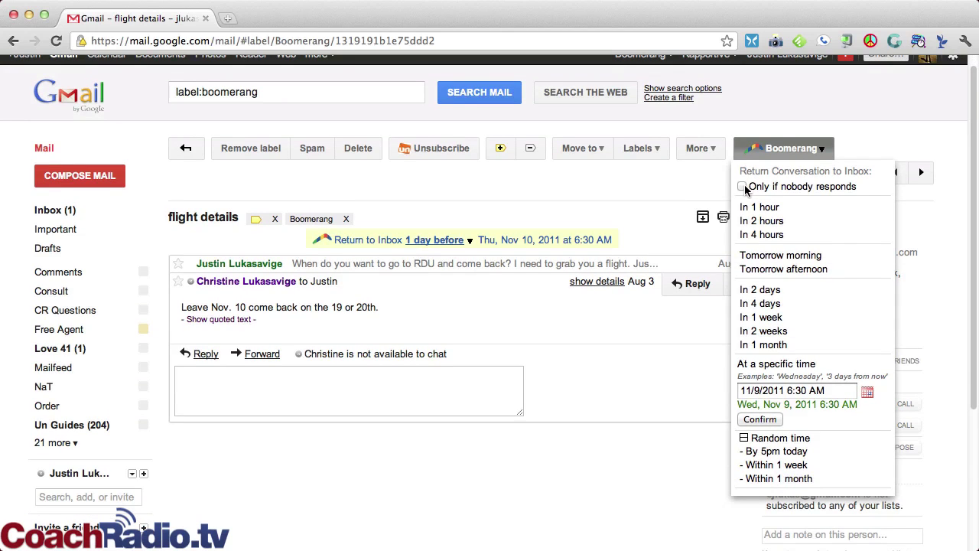
click(742, 187)
Step: Return to the Inbox and start a blank new email
click(73, 210)
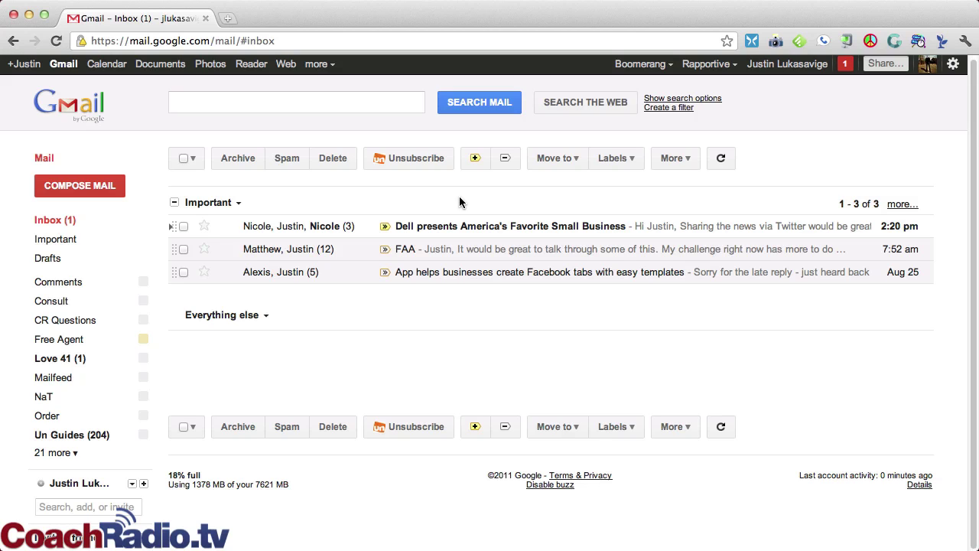
click(107, 185)
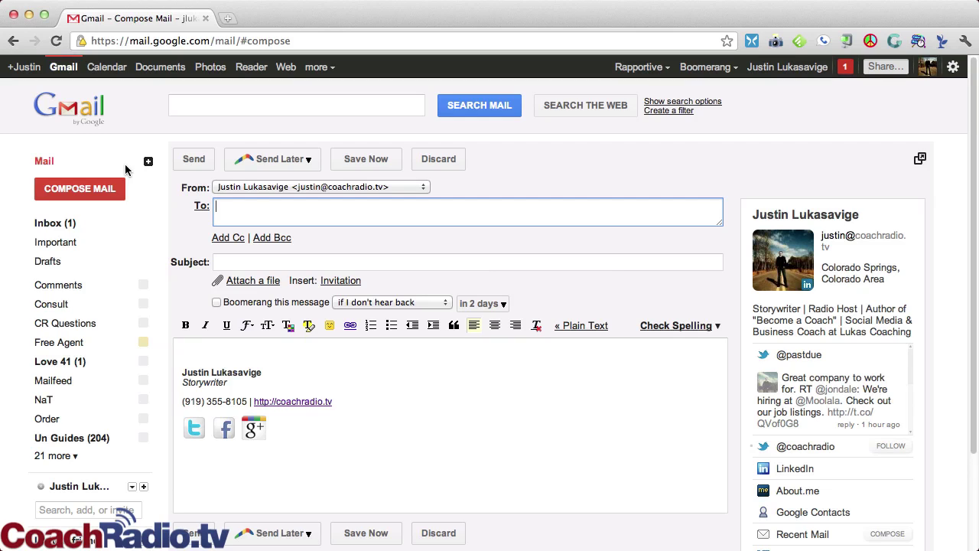
Step: Address the draft to the contact with subject 'How'd it go?' and body 'How'd your talk today?'
text(samantha)
click(215, 261)
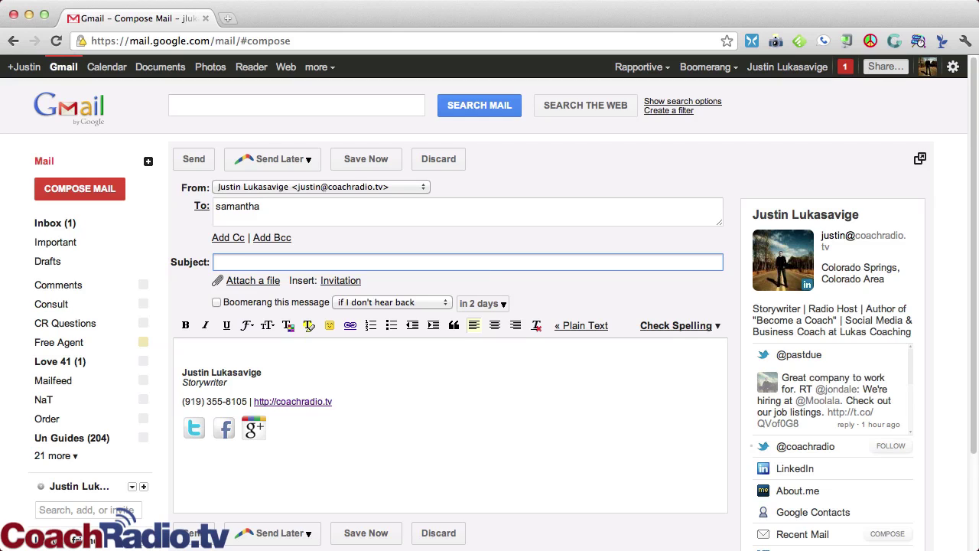
text(how)
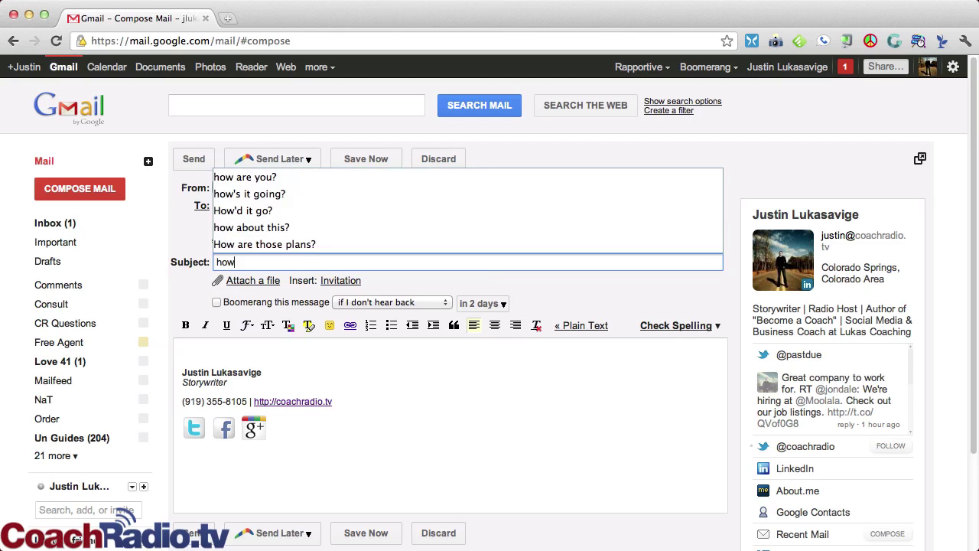
text('d it)
key(Down)
key(Tab)
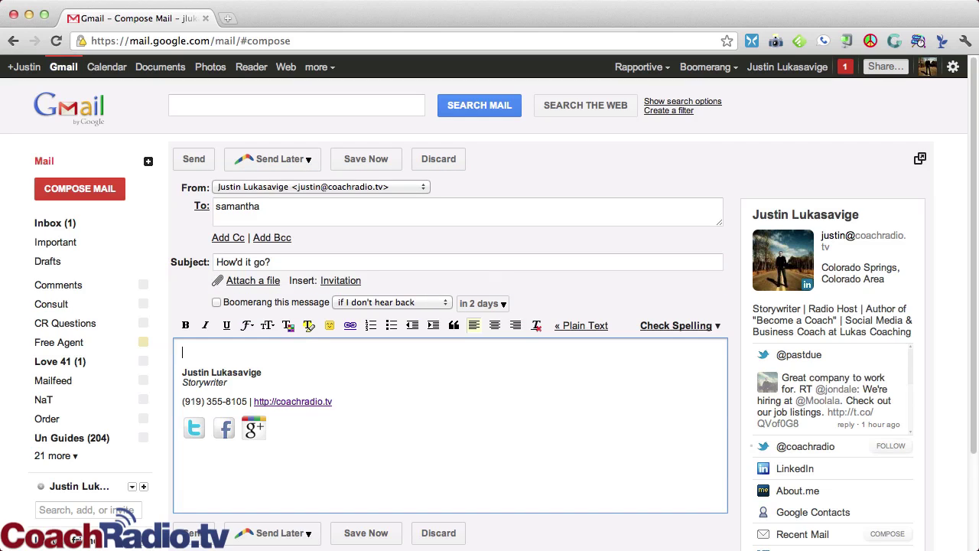
text(How)
text('d your talk today)
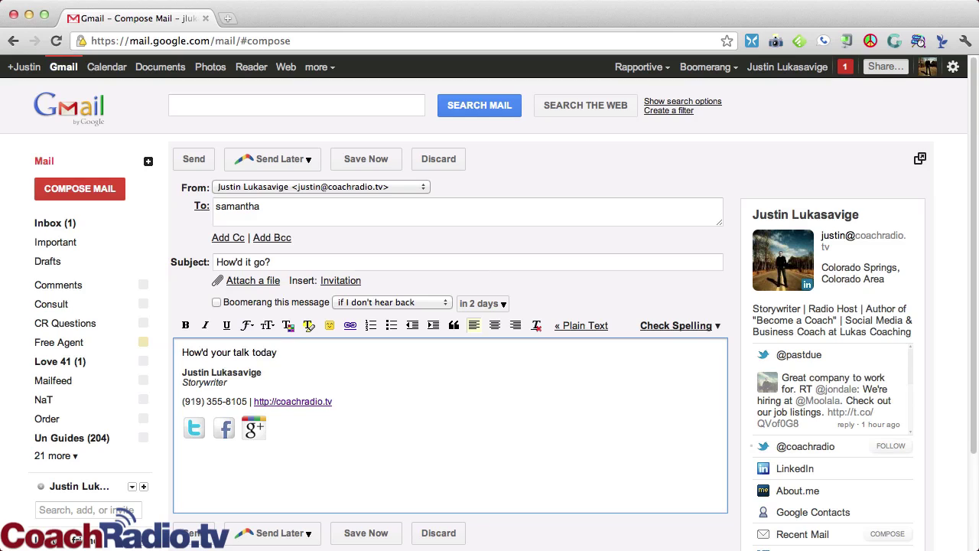
text(?)
Step: Set the Send Later time to 09/13/2011 8:17 by picking the 13th
click(280, 159)
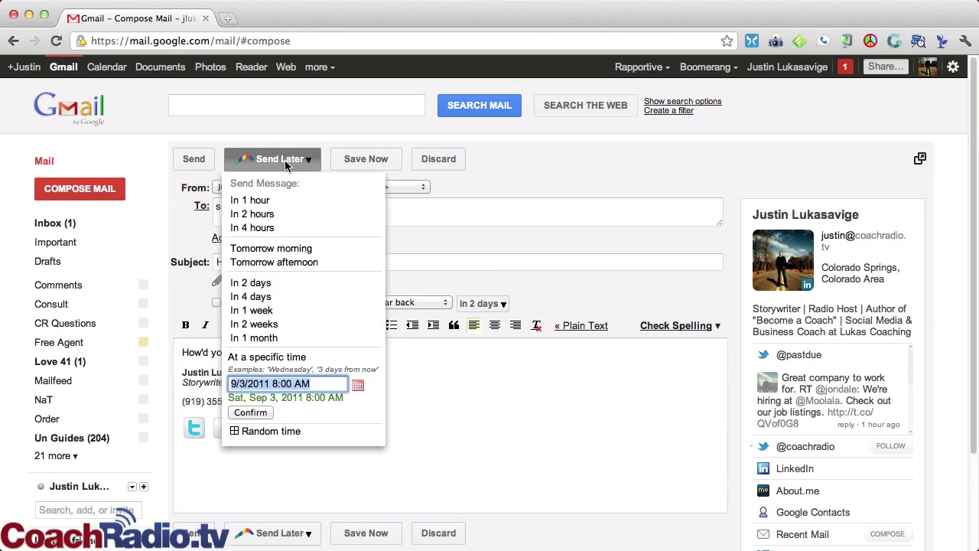
click(358, 385)
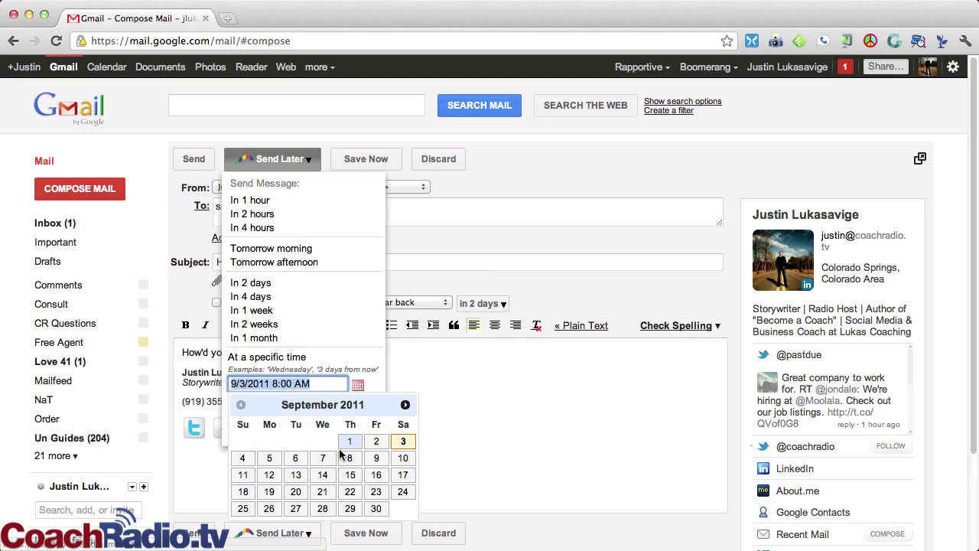
click(296, 475)
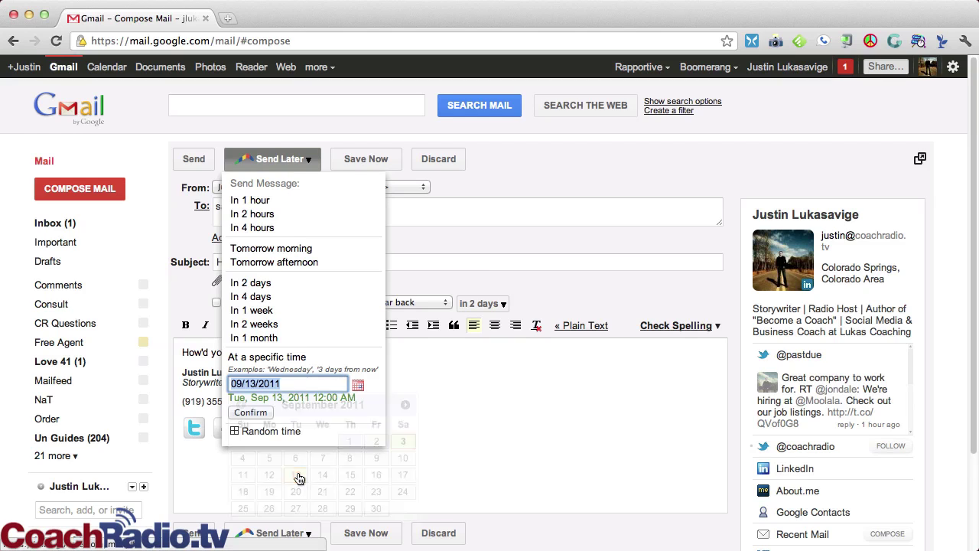
click(308, 388)
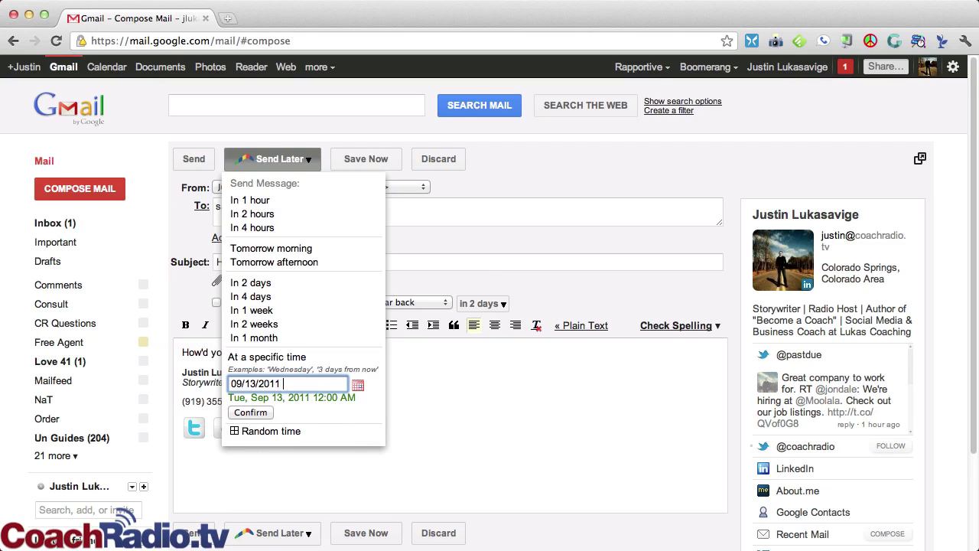
text(8:17)
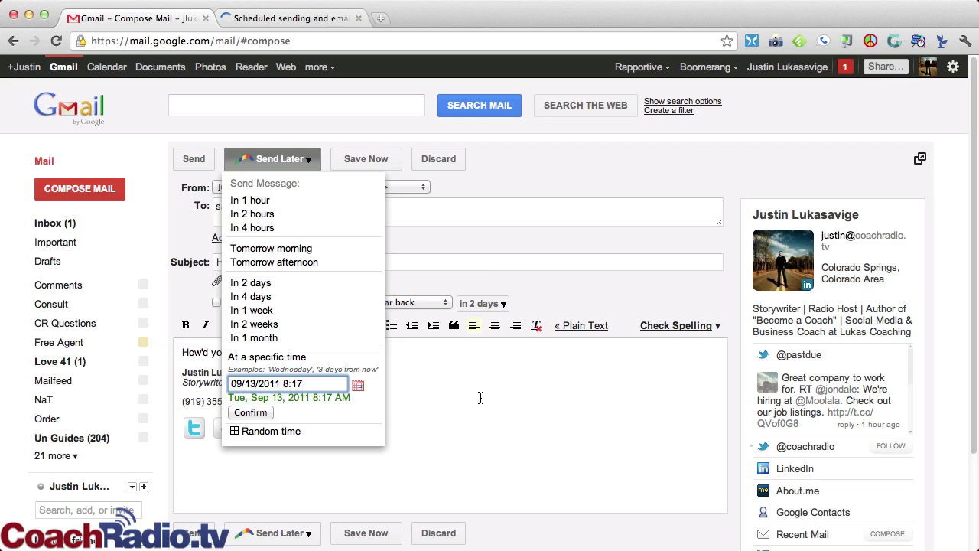
Step: Open Boomerang's Pricing page and compare the Basic, Personal ($4.99) and Professional ($14.99) plans
click(306, 20)
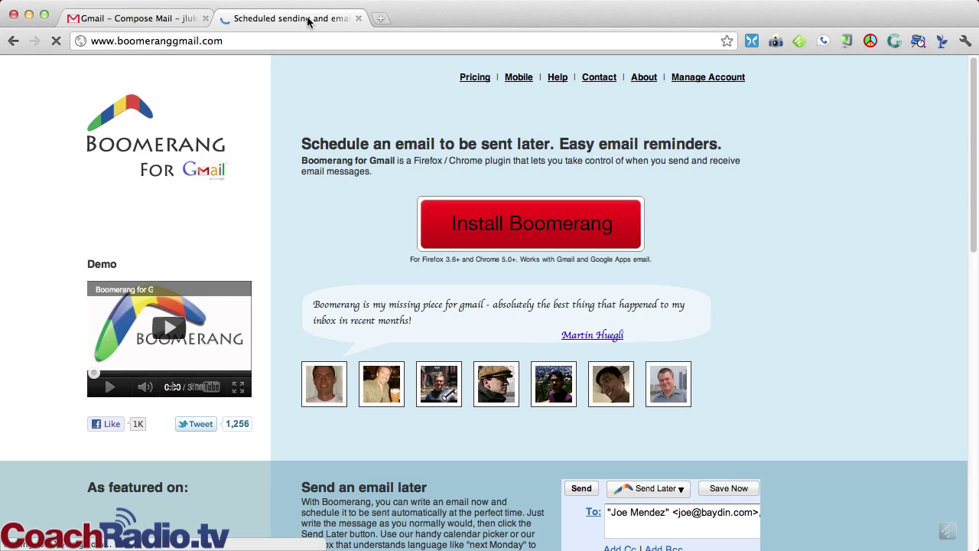
click(469, 78)
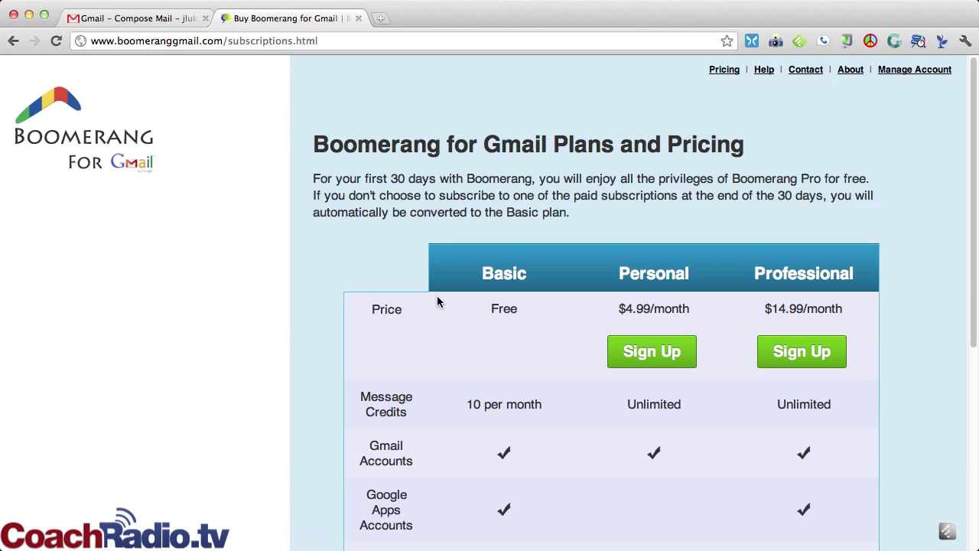
scroll(439, 301, down, 4)
scroll(440, 302, up, 2)
scroll(443, 303, down, 1)
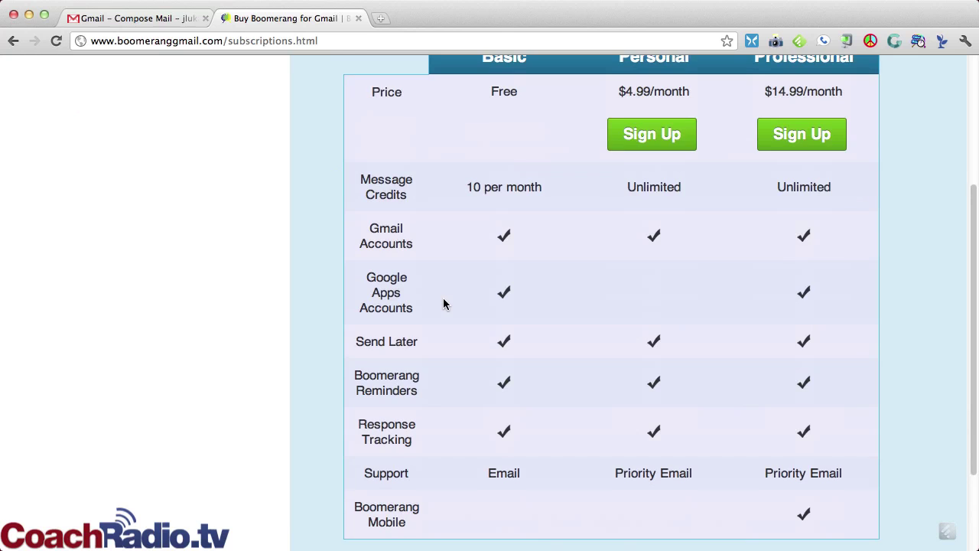
scroll(444, 298, up, 2)
scroll(652, 181, down, 1)
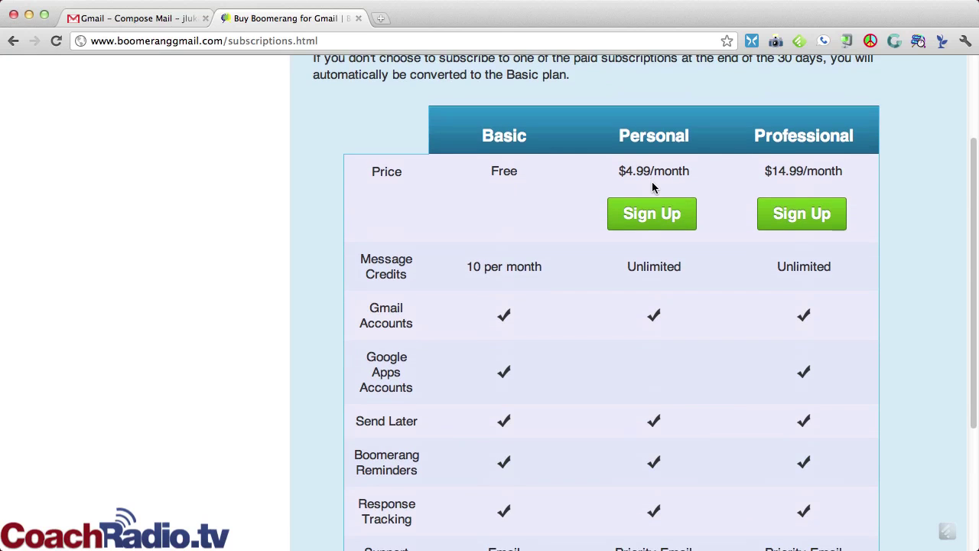
scroll(571, 183, down, 3)
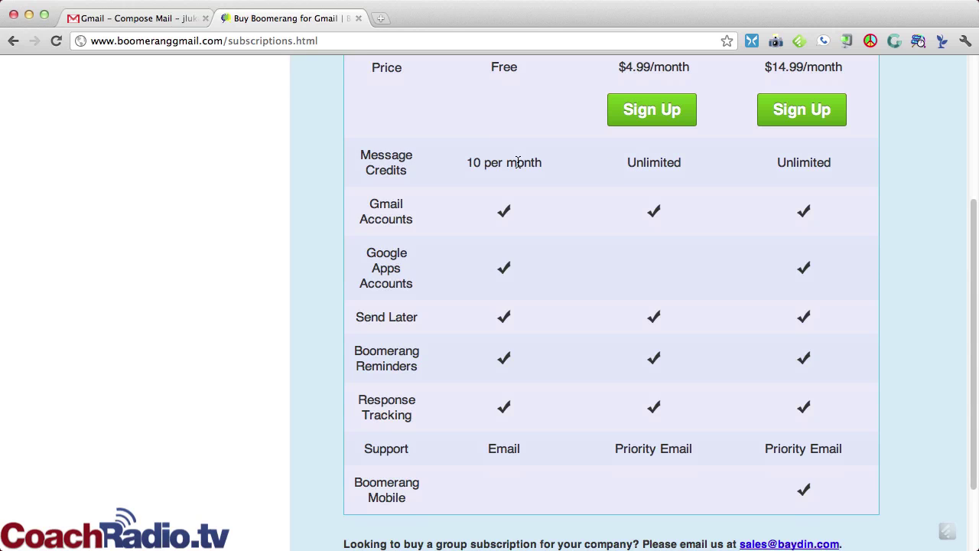
Step: Switch back to the Gmail tab showing the draft set for Sep 13, 2011 8:17 AM
click(90, 19)
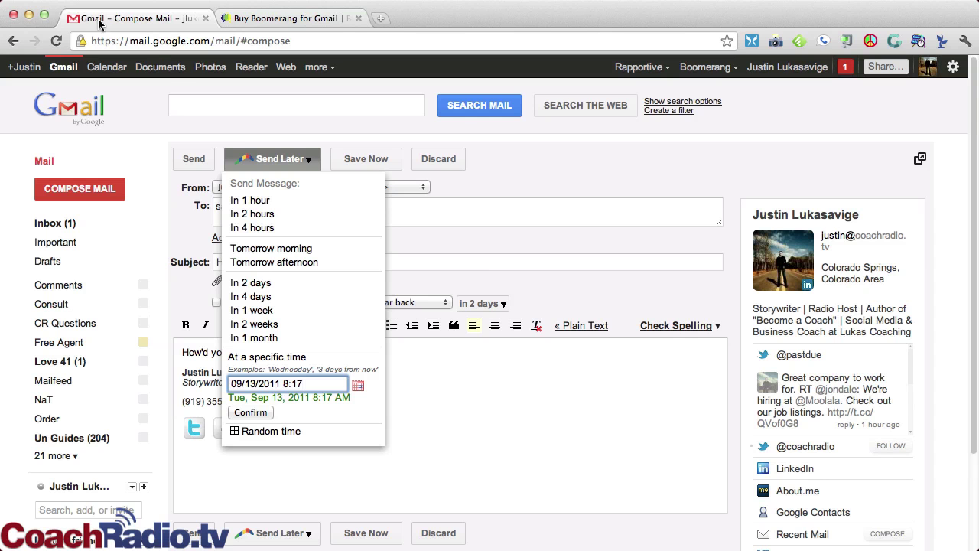